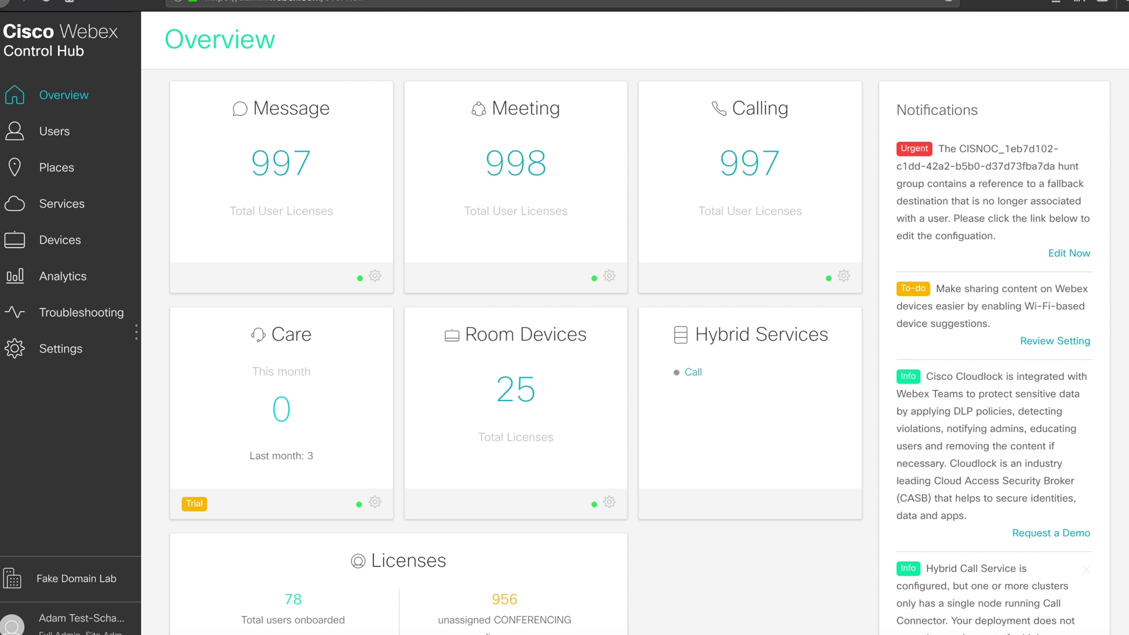
Step: Filter the device list by 'tech' and open the Cisco Webex DX80's details
left_click(70, 245)
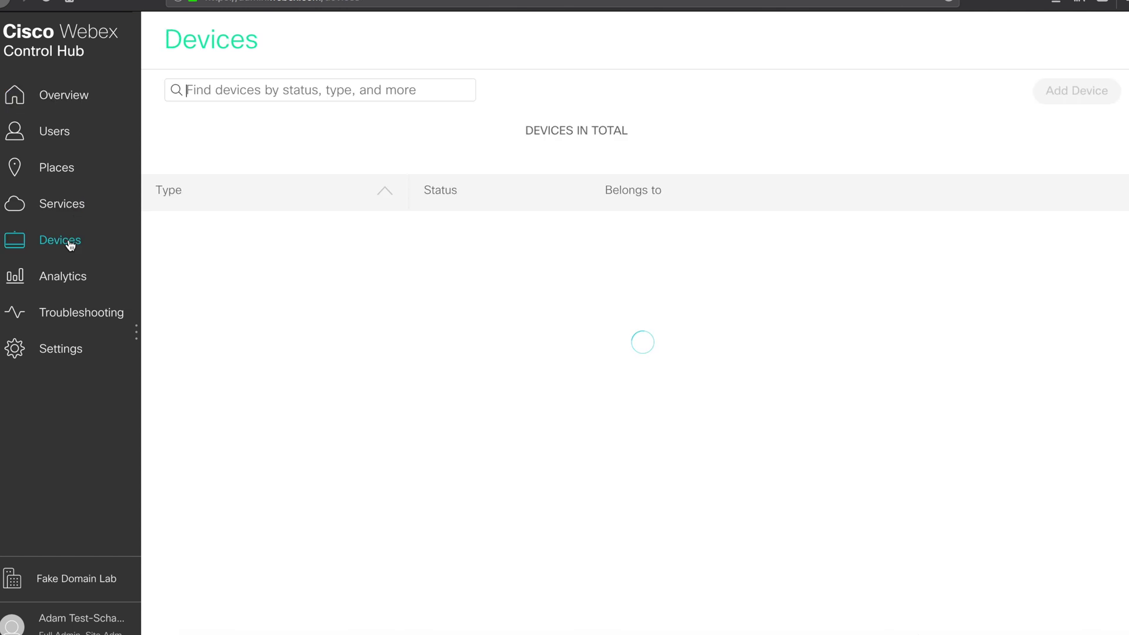
left_click(257, 93)
type("tech")
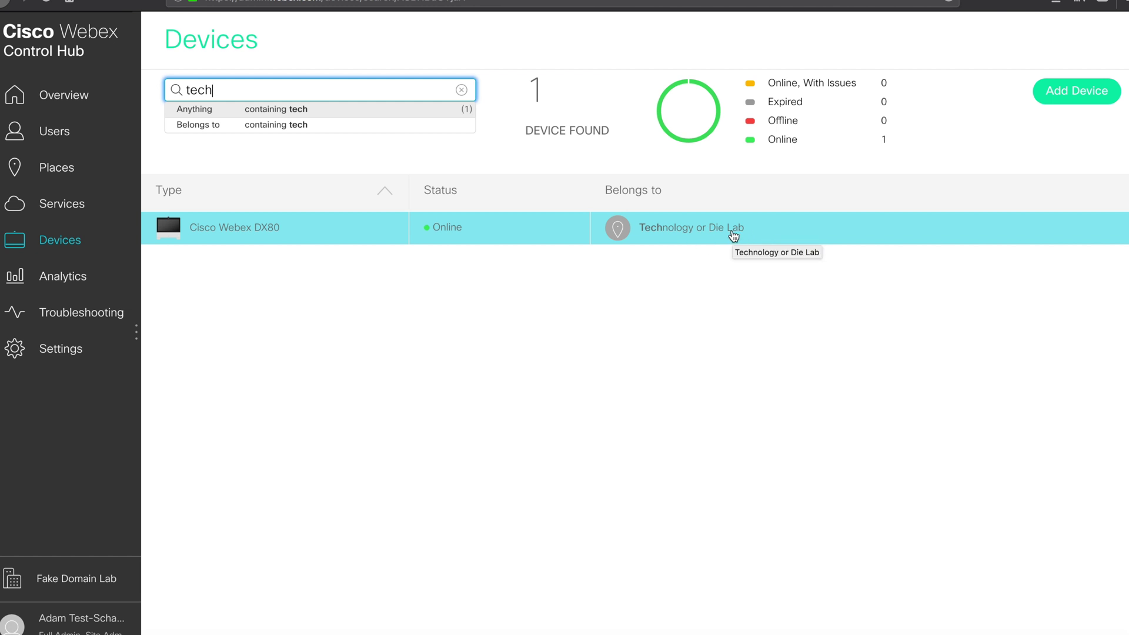
left_click(566, 228)
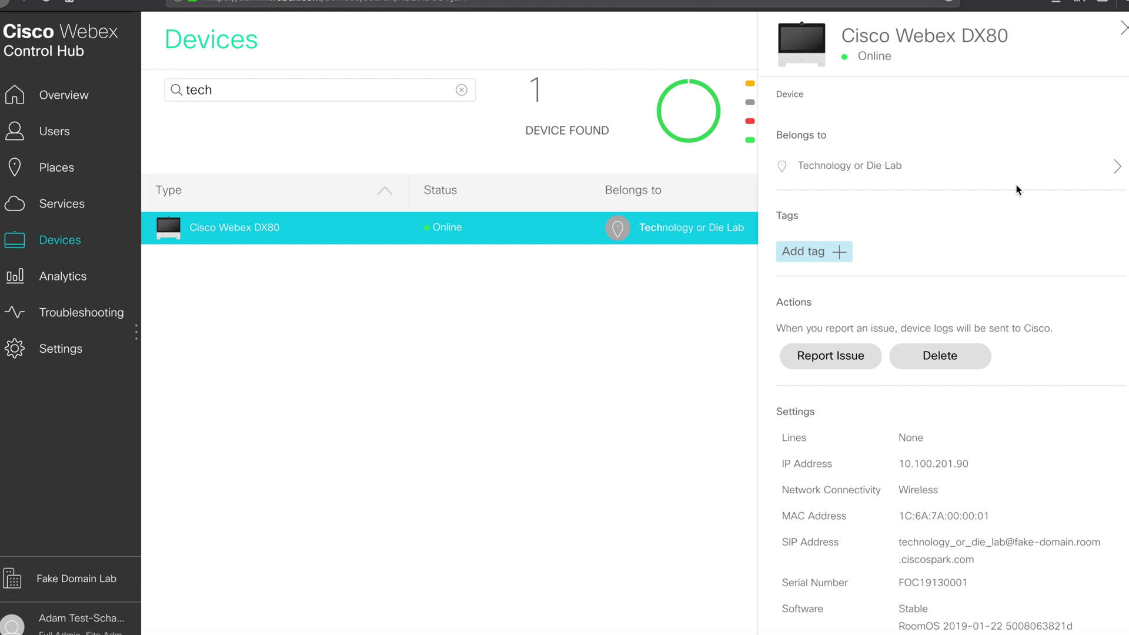
Step: Scroll the DX80 details panel down to the Device Access settings
scroll(1018, 189, "down", 3)
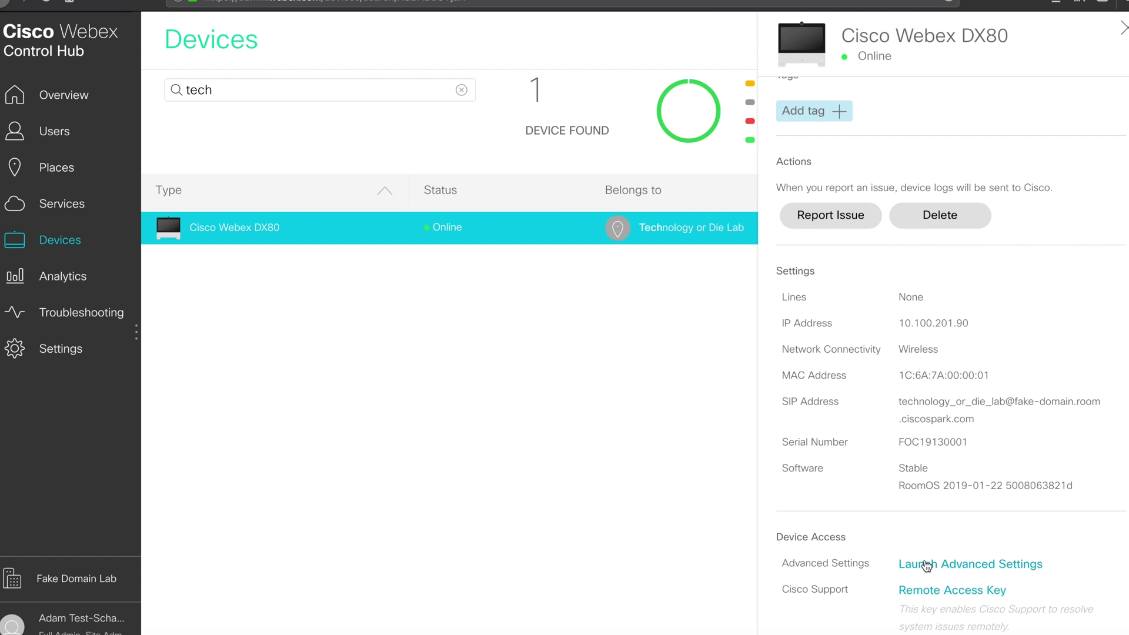
left_click_drag(776, 537, 852, 540)
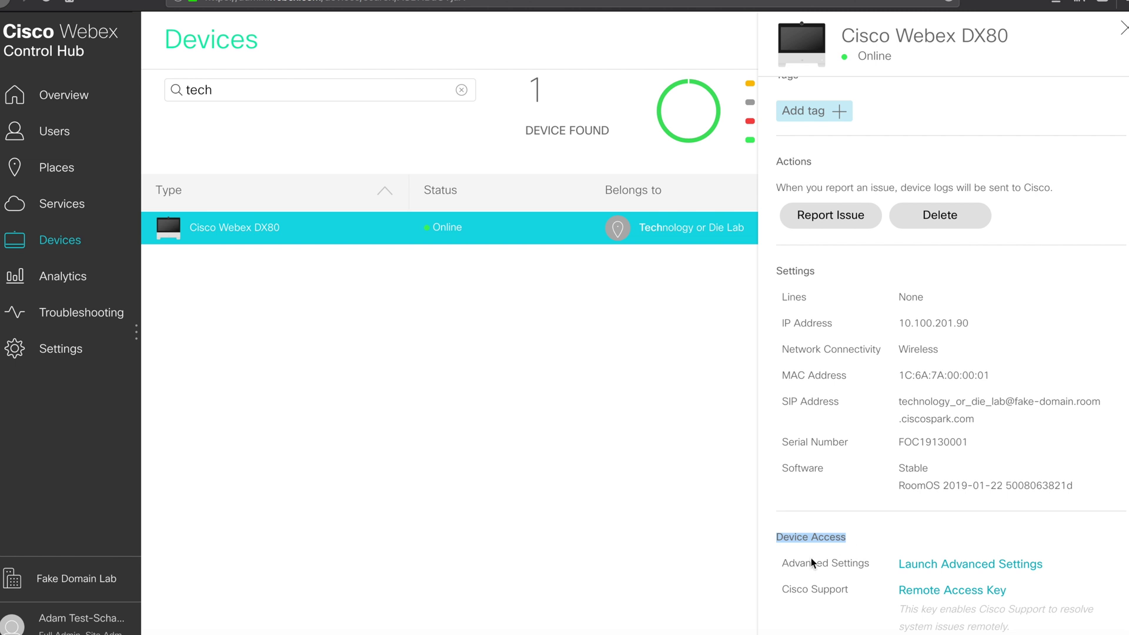
left_click(788, 563)
left_click_drag(789, 564, 864, 563)
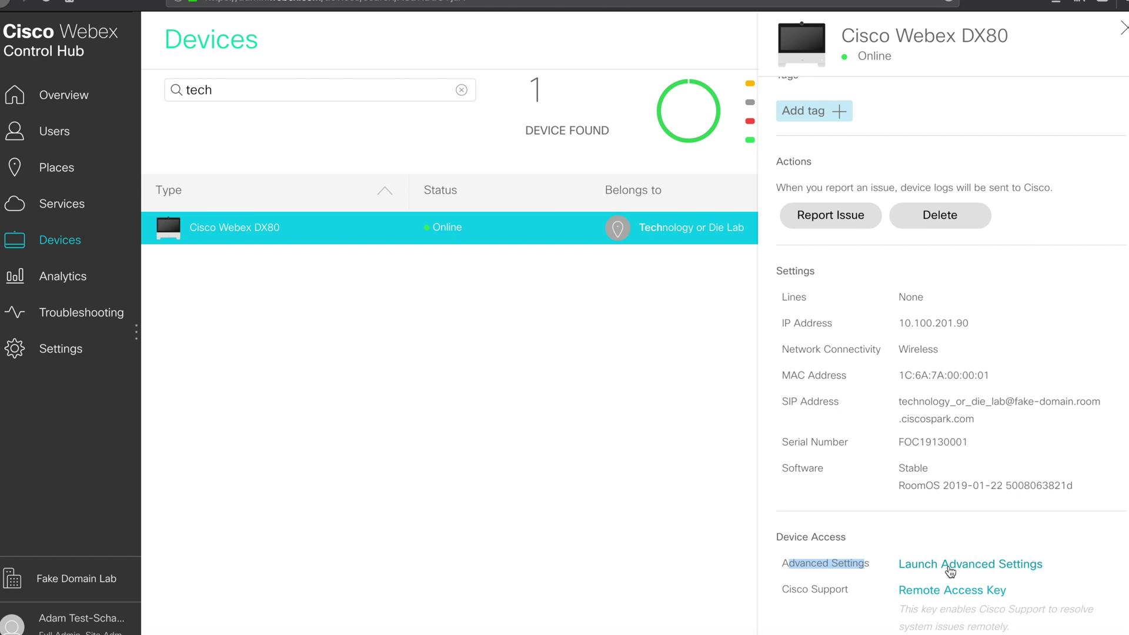
Step: Launch the DX80's advanced web settings and bring up the Security options
left_click(949, 566)
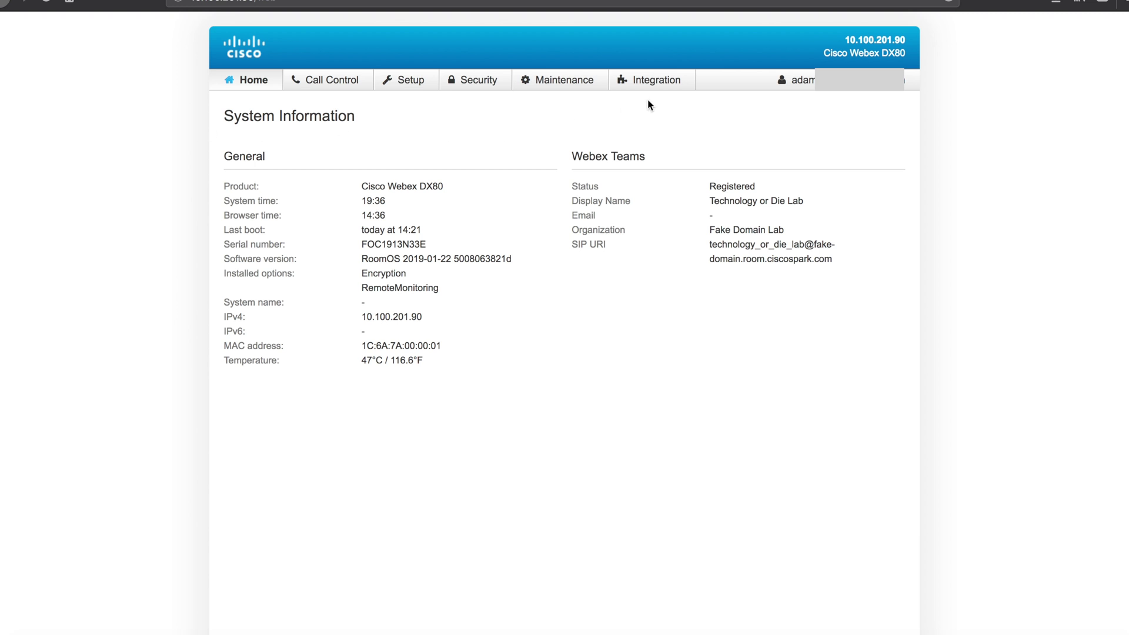
left_click(476, 81)
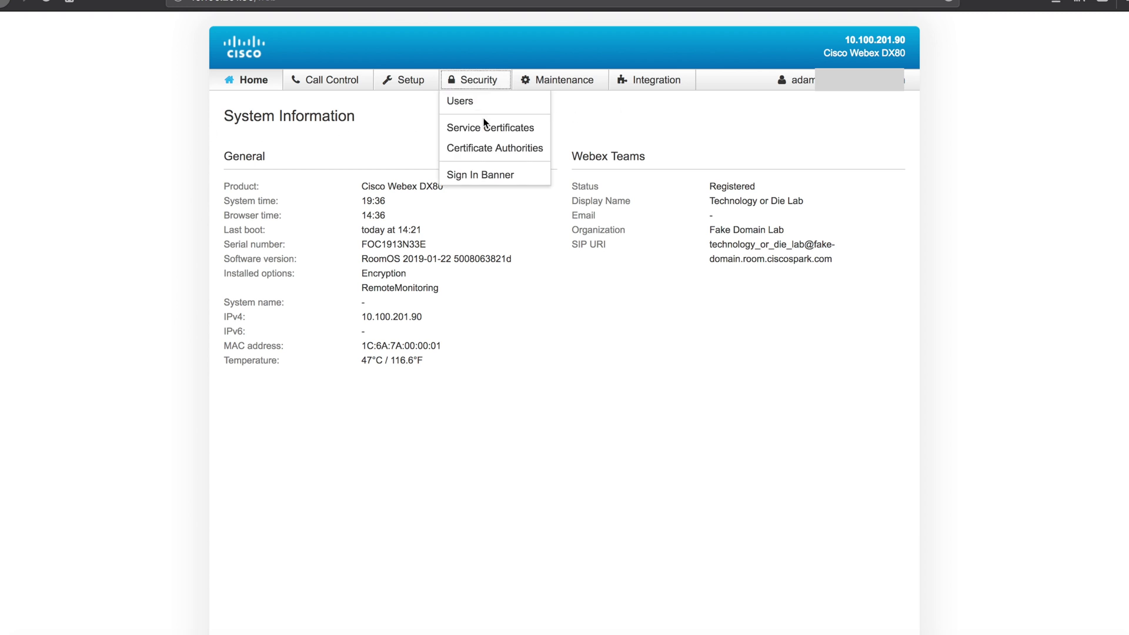
Step: Start a new device user named 'user' on the Users page, keeping all roles
left_click(483, 110)
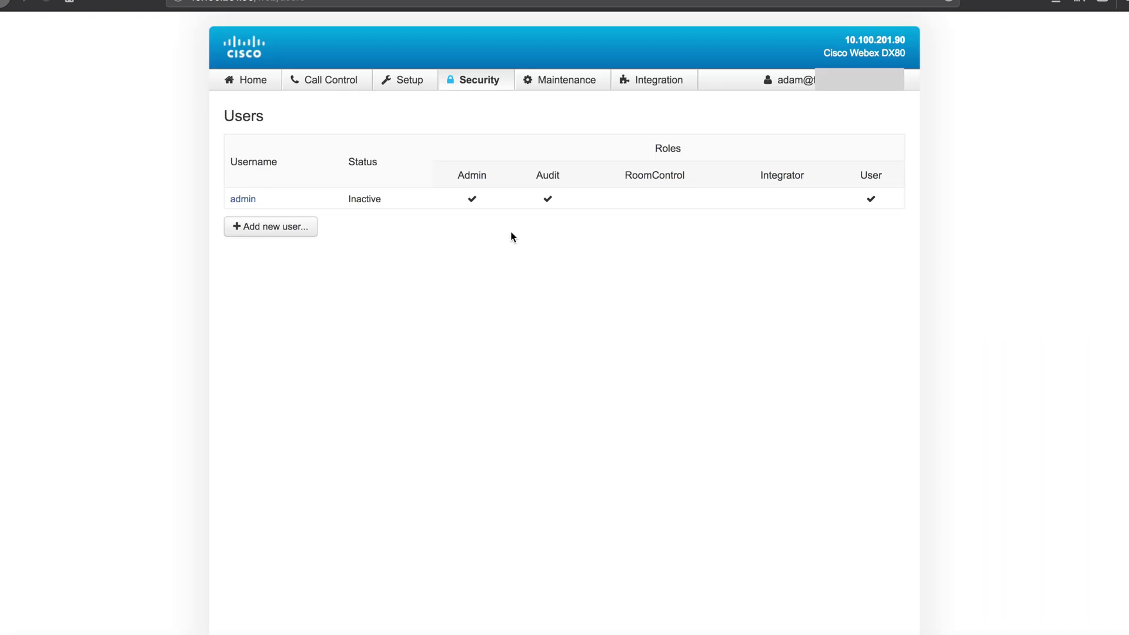
left_click(279, 227)
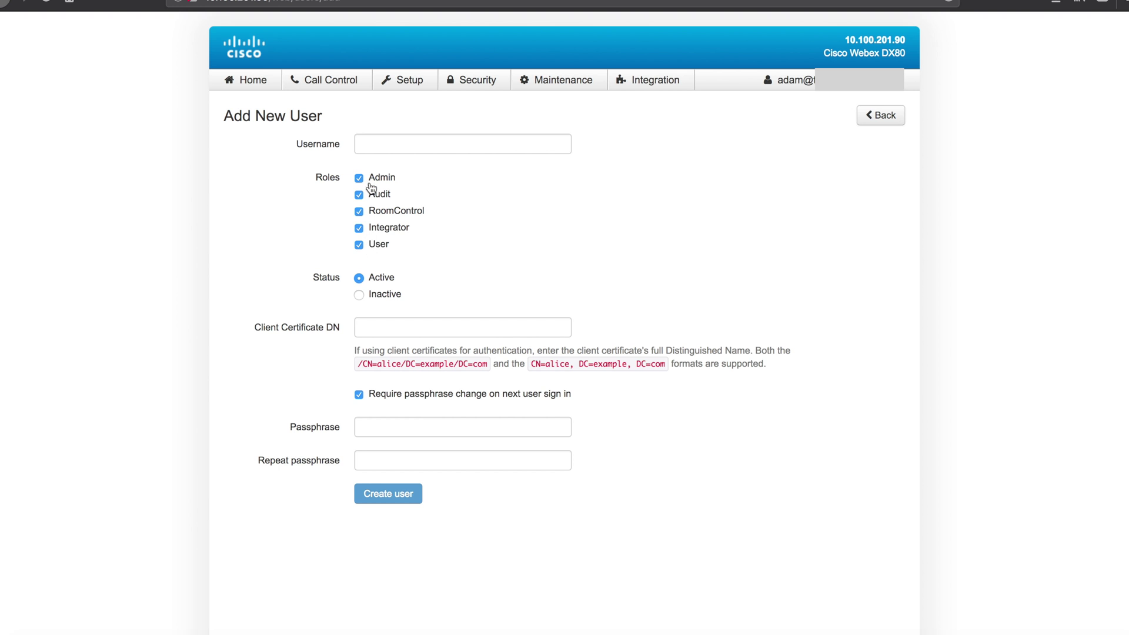
left_click(377, 147)
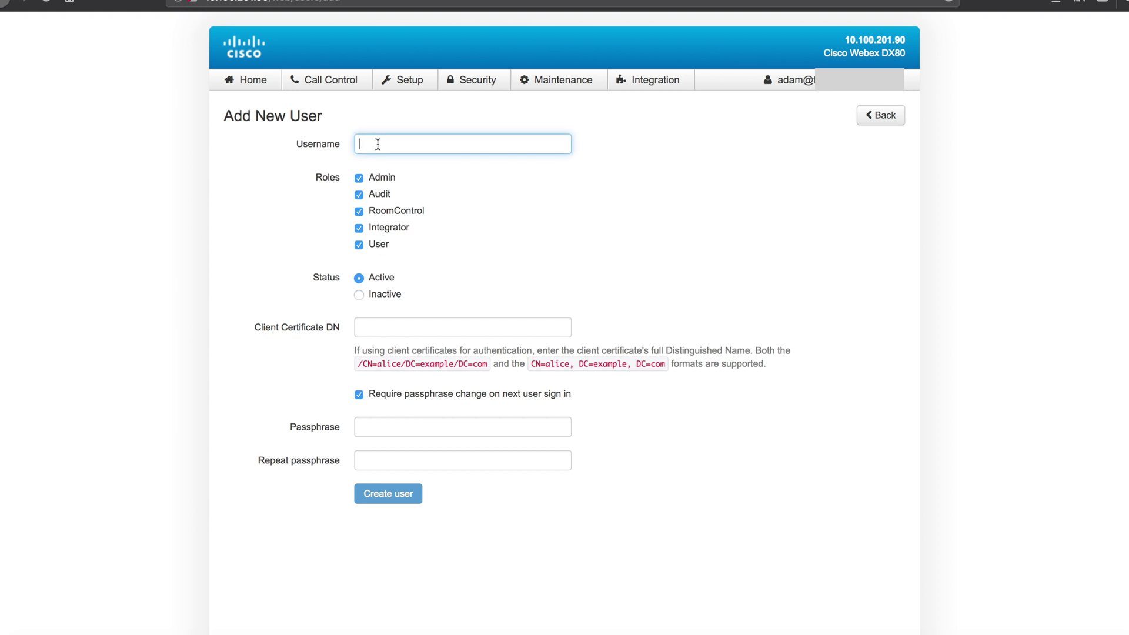
type("user")
key("Tab")
key("Tab")
key("Tab")
key("Tab")
key("Tab")
key("Tab")
key("Tab")
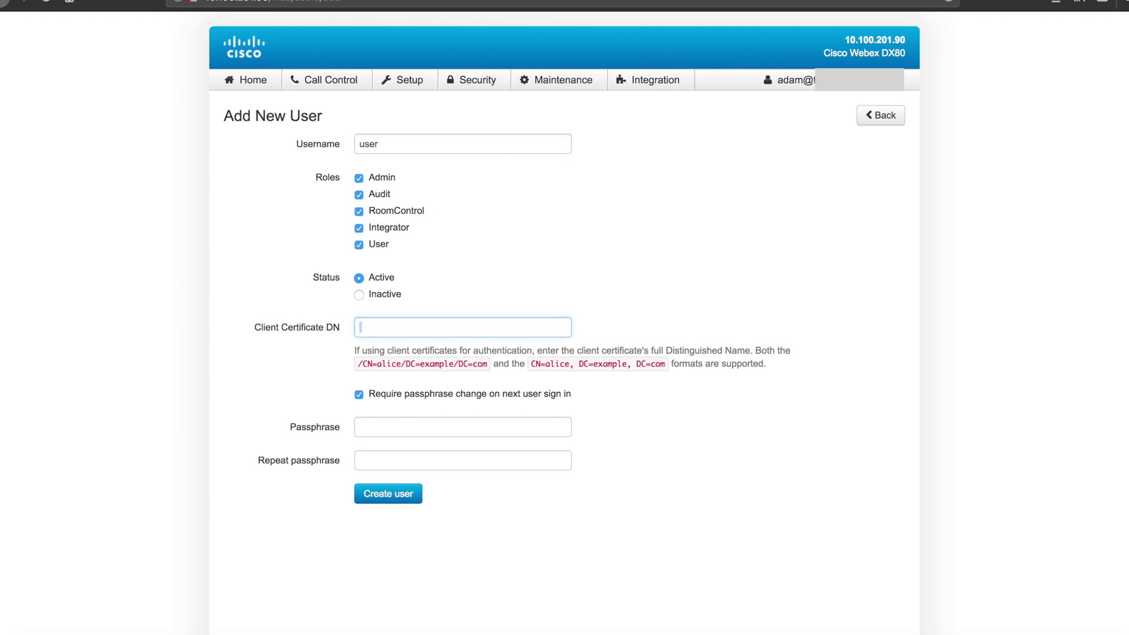
Step: Turn off the required passphrase change, enter the passphrase twice, and create the user
left_click(371, 432)
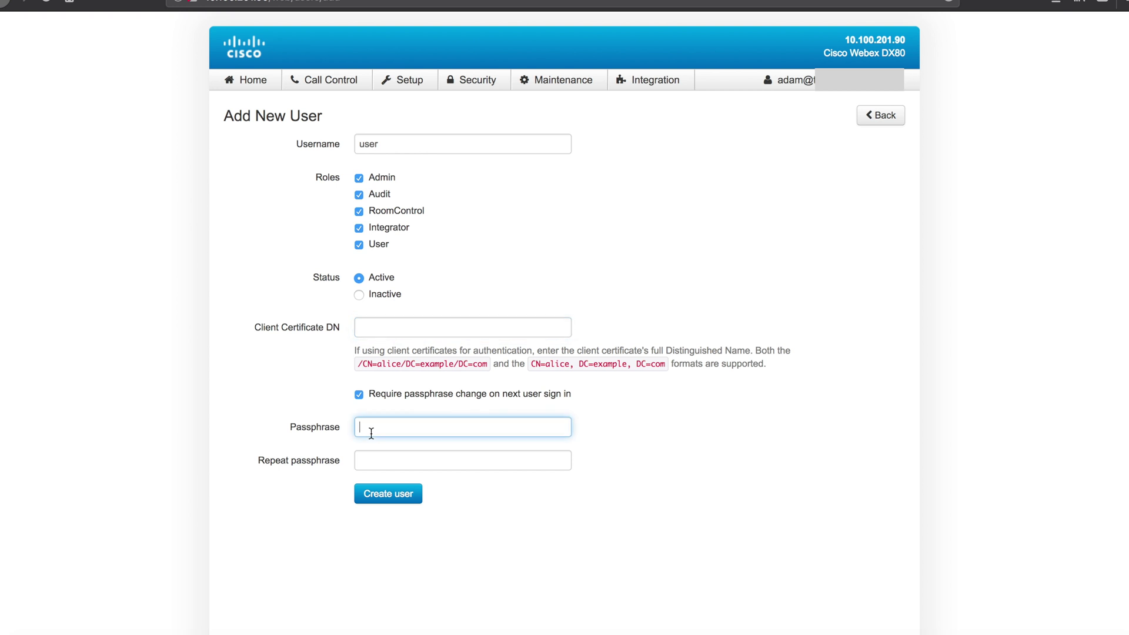
left_click(358, 396)
left_click_drag(375, 395, 578, 400)
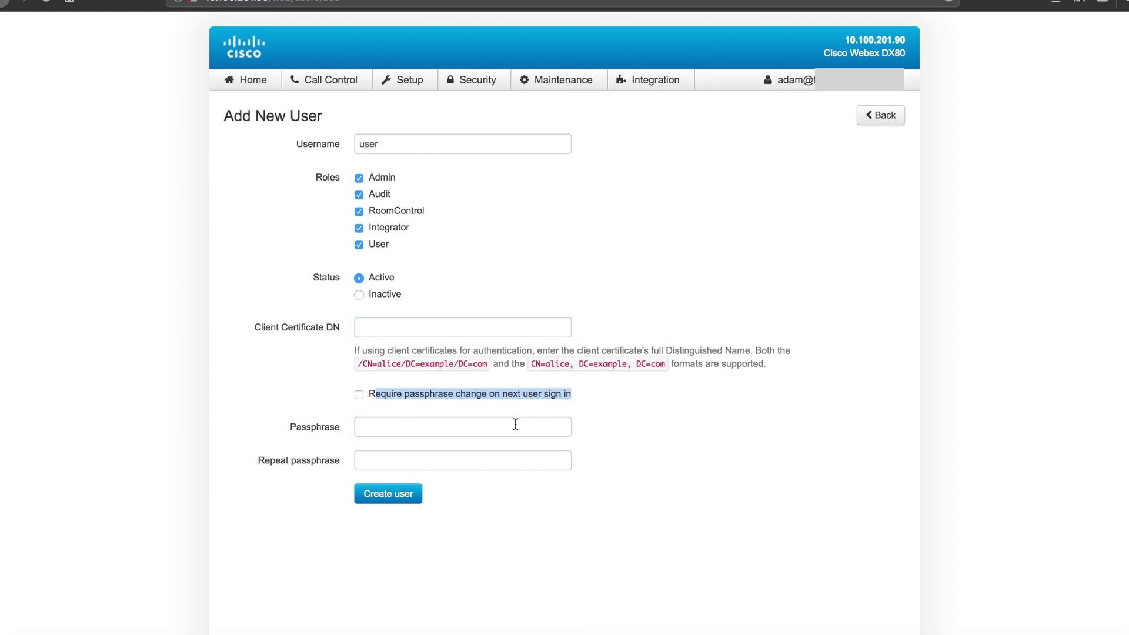
left_click(462, 431)
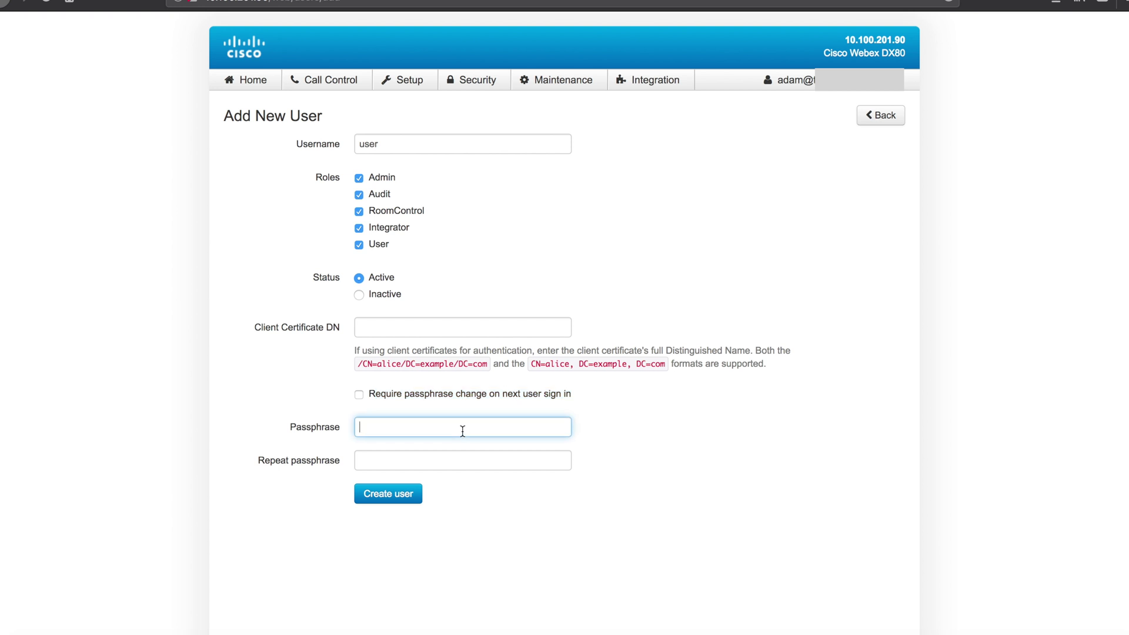
type("cisco")
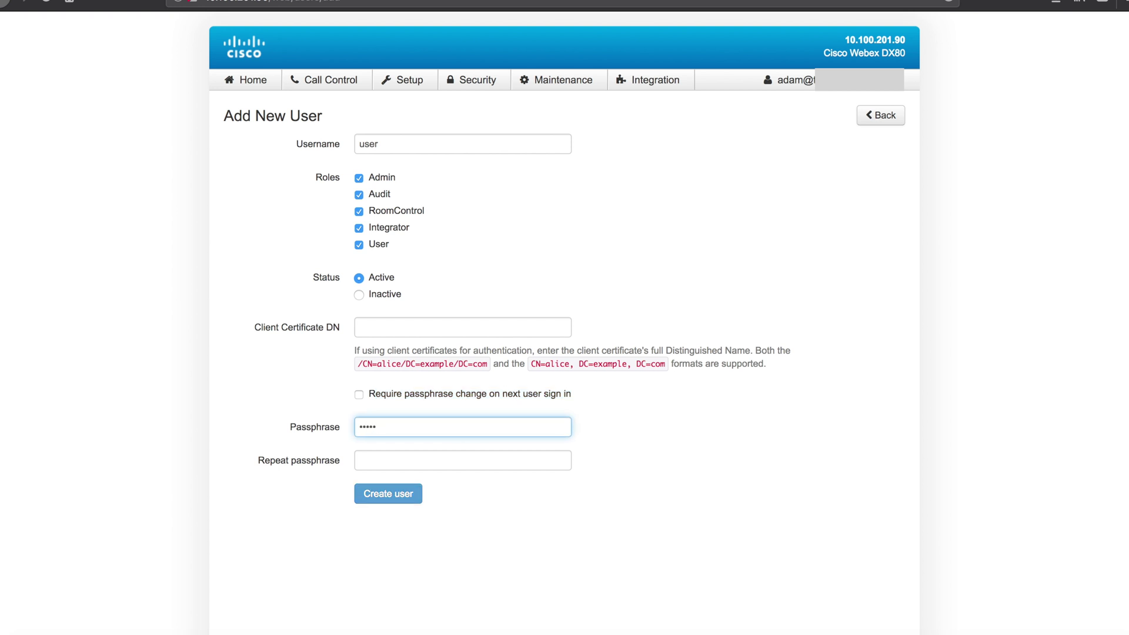
type("123")
key("Tab")
type("cisco123")
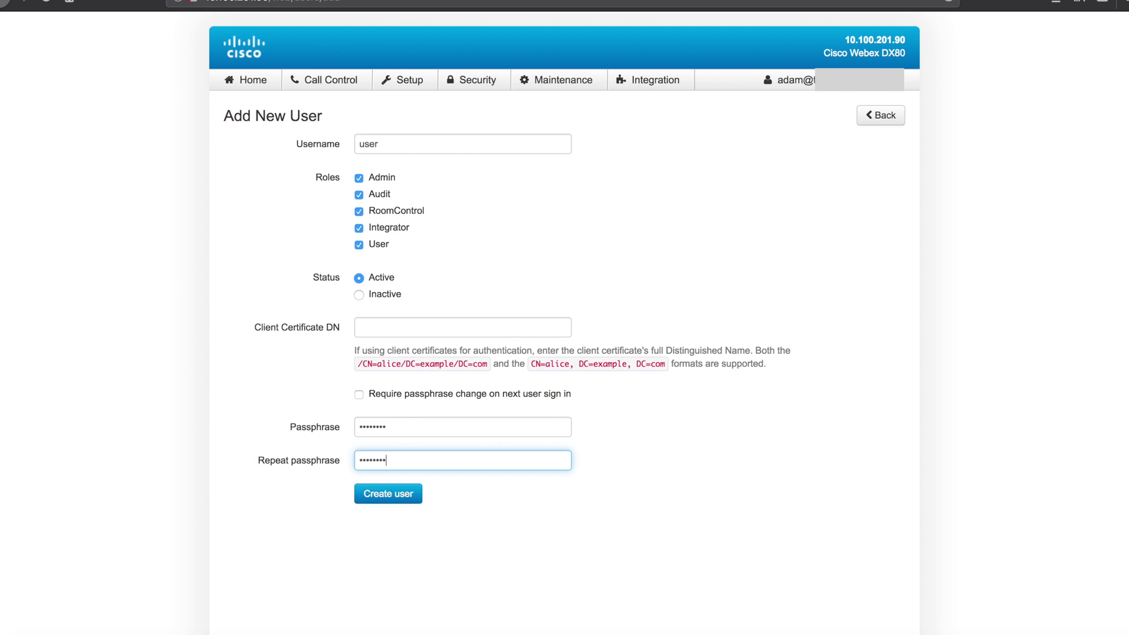
left_click(408, 496)
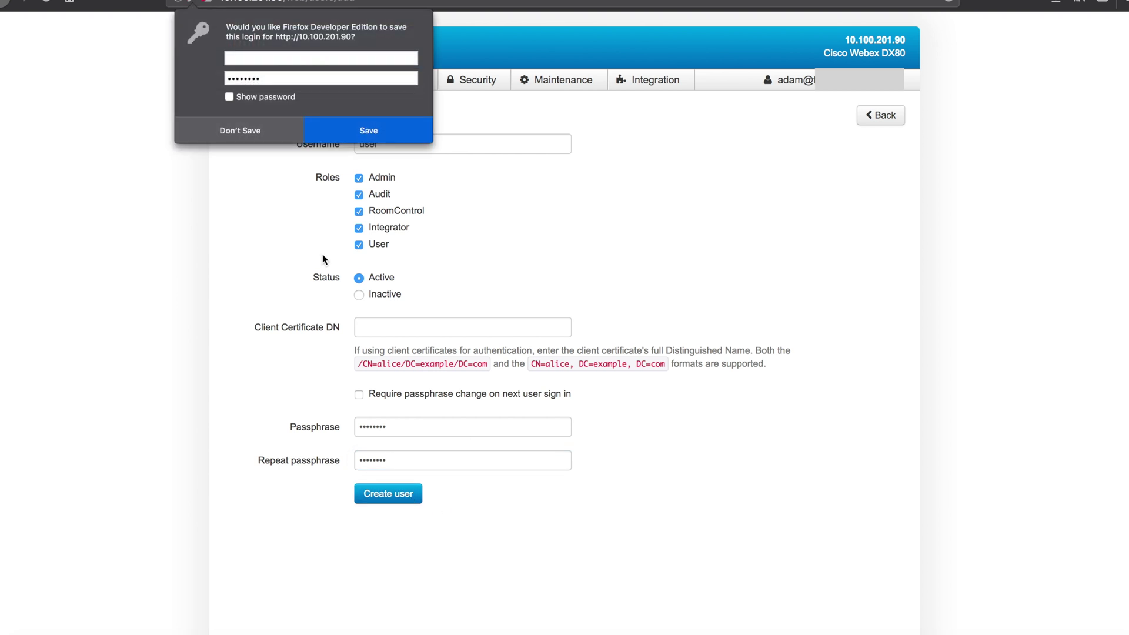
Step: Decline Firefox's offer to save the device login
left_click(249, 131)
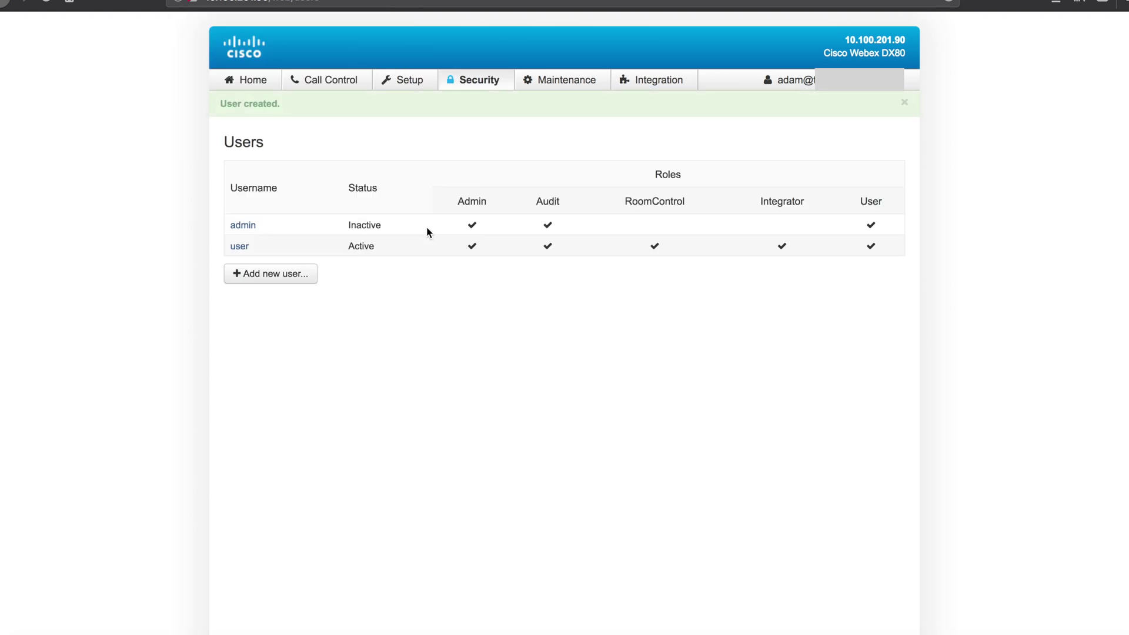